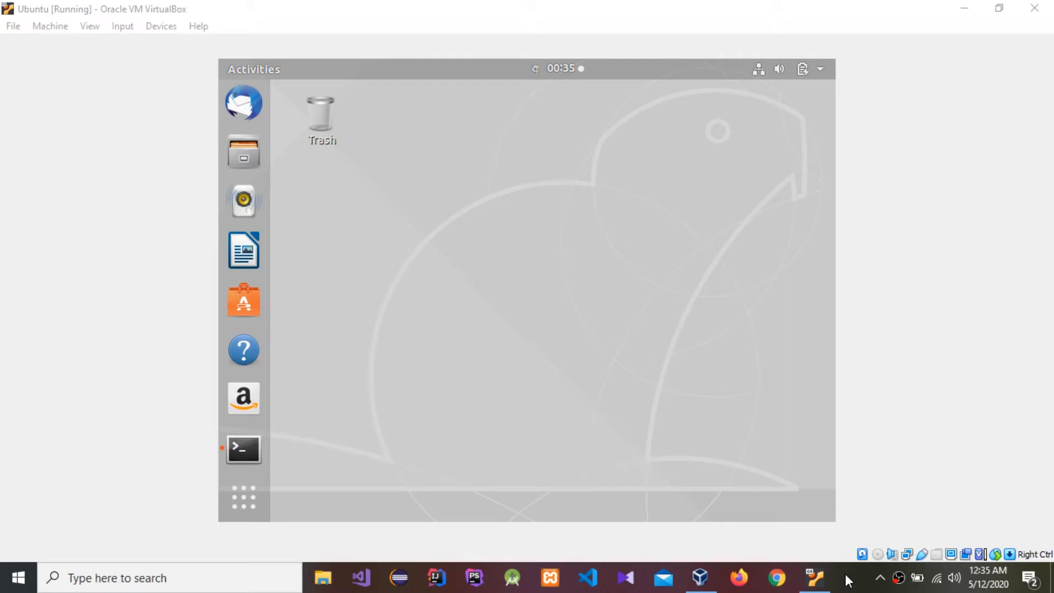
- Open a terminal from the dock and run vi file.txt to create it
left_click(243, 448)
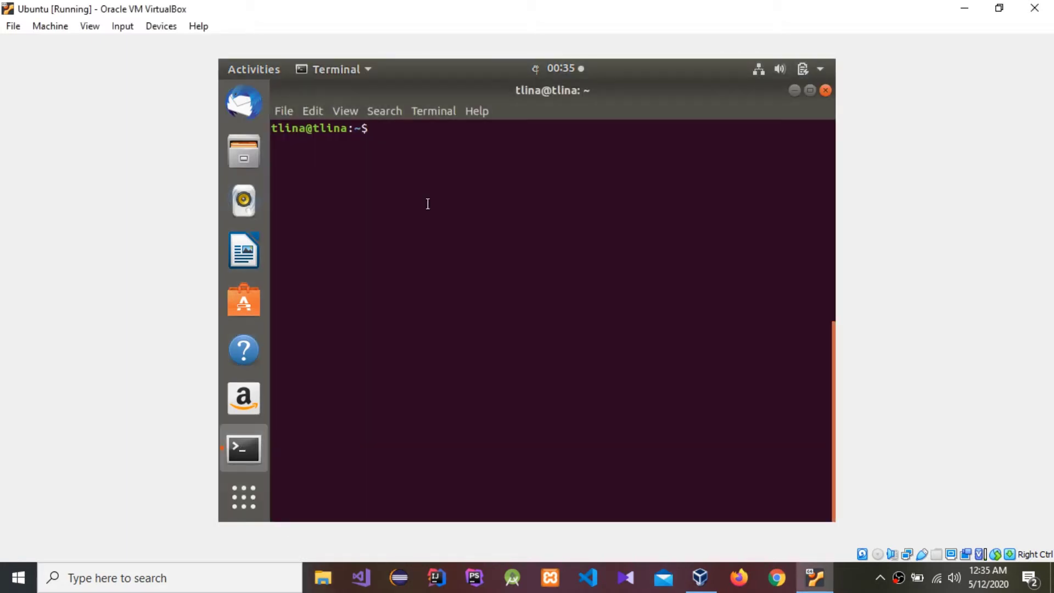
type("vi ")
type("file")
type(".txt")
key("Return")
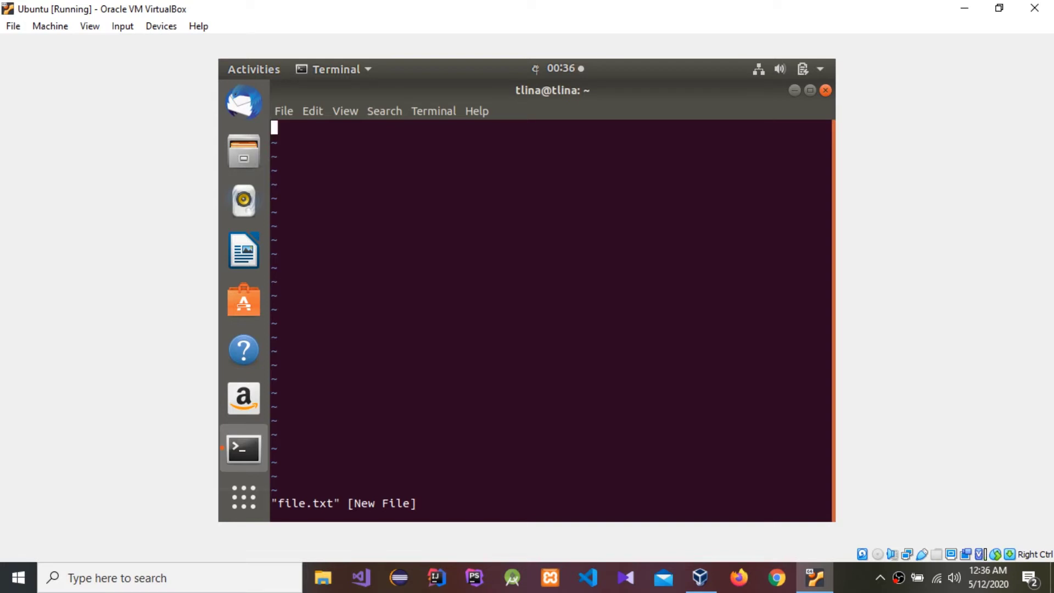
type("ith")
type("is")
- Enter the word 'this' in file.txt, then save and quit with :wq!
key("BackSpace")
key("Escape")
type(":")
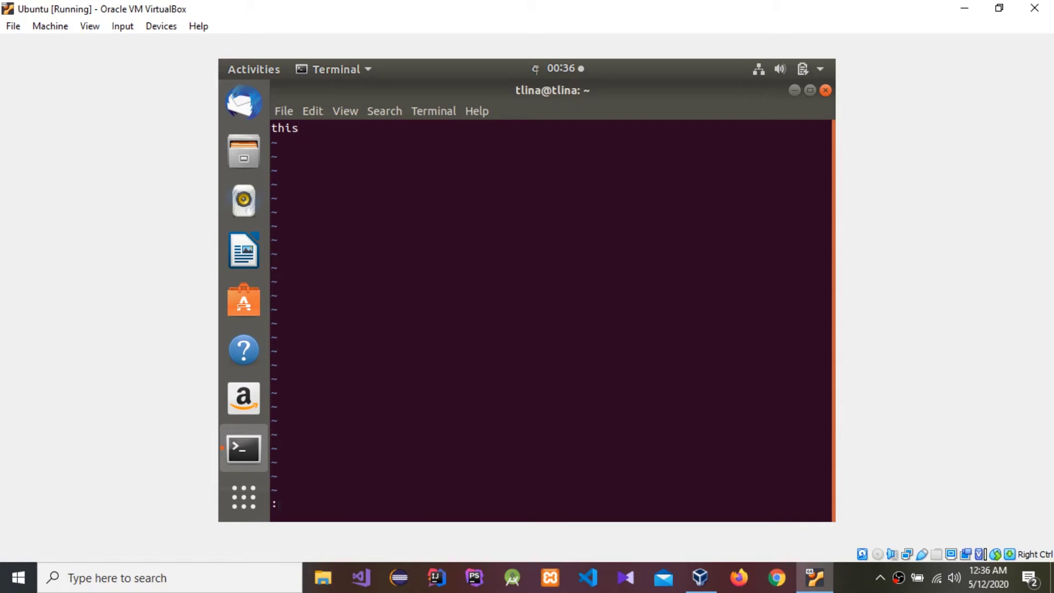
type("wq!")
key("Return")
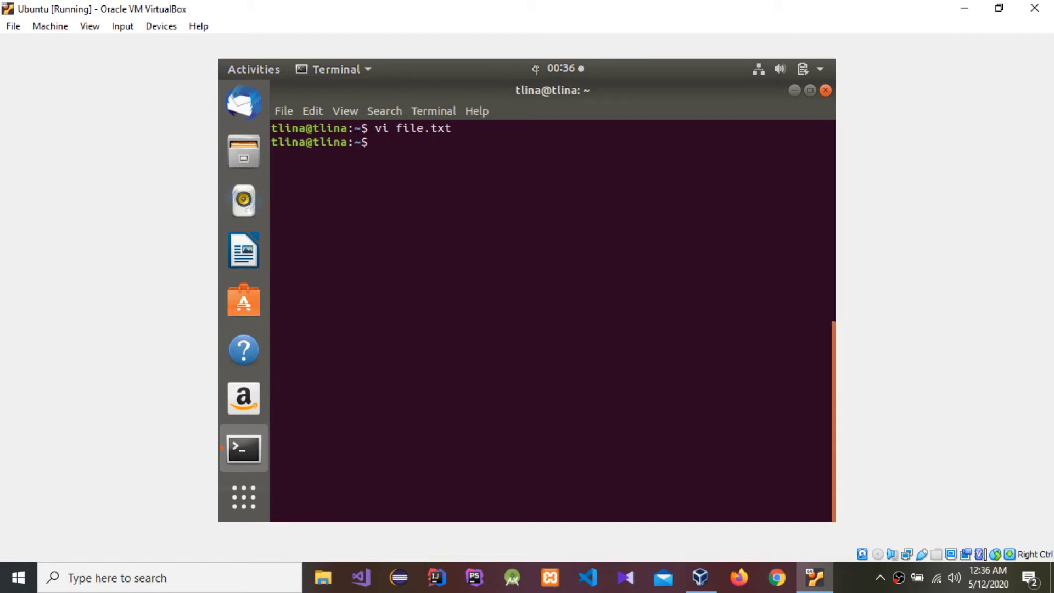
- Run ls on the home directory and highlight file.txt in the listing
key("Return")
type("ls")
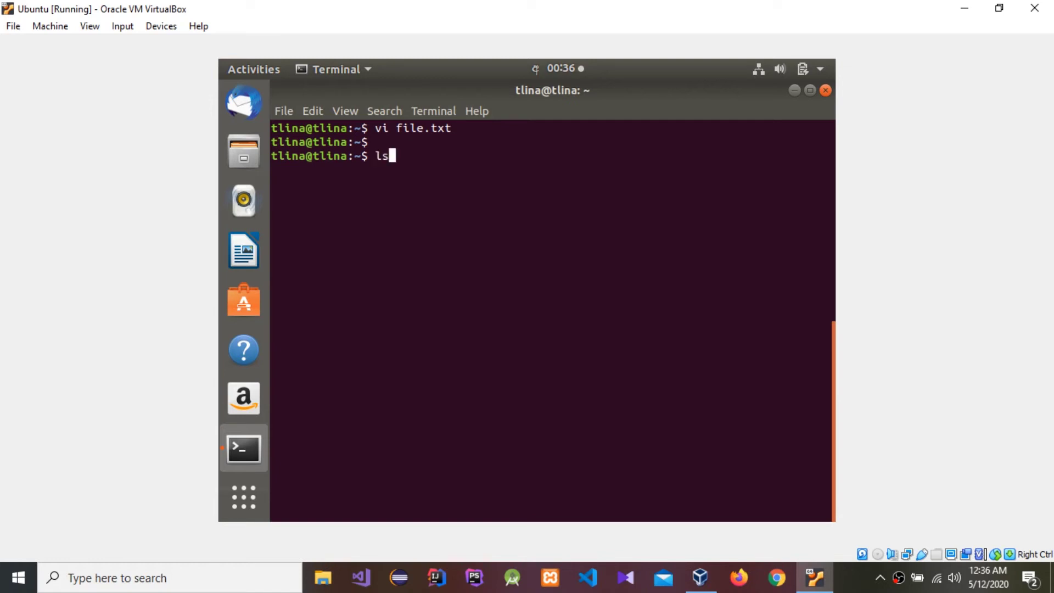
key("Return")
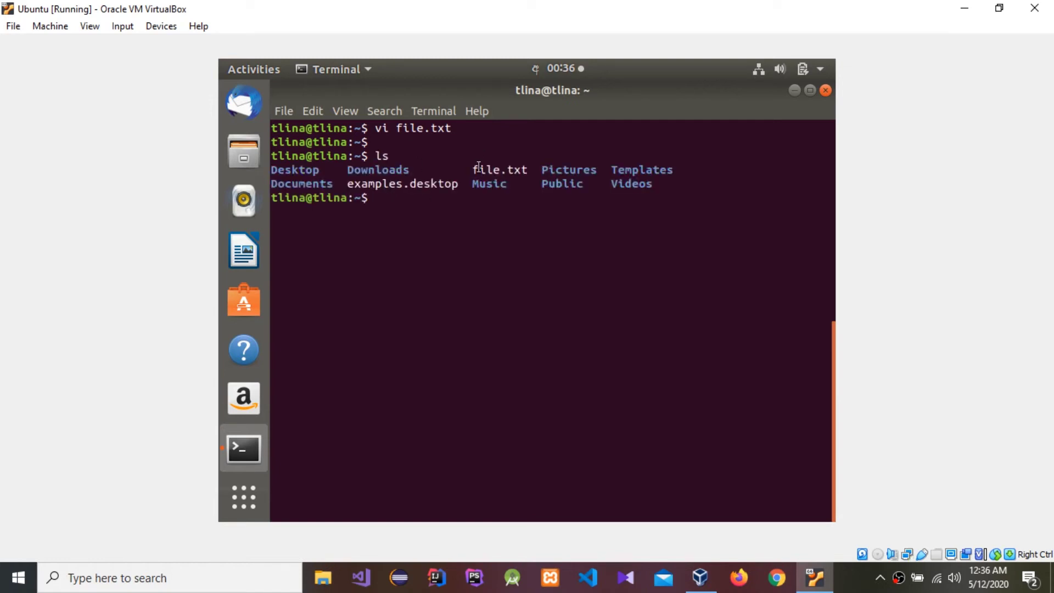
double_click(476, 169)
left_click(379, 198)
key("Return")
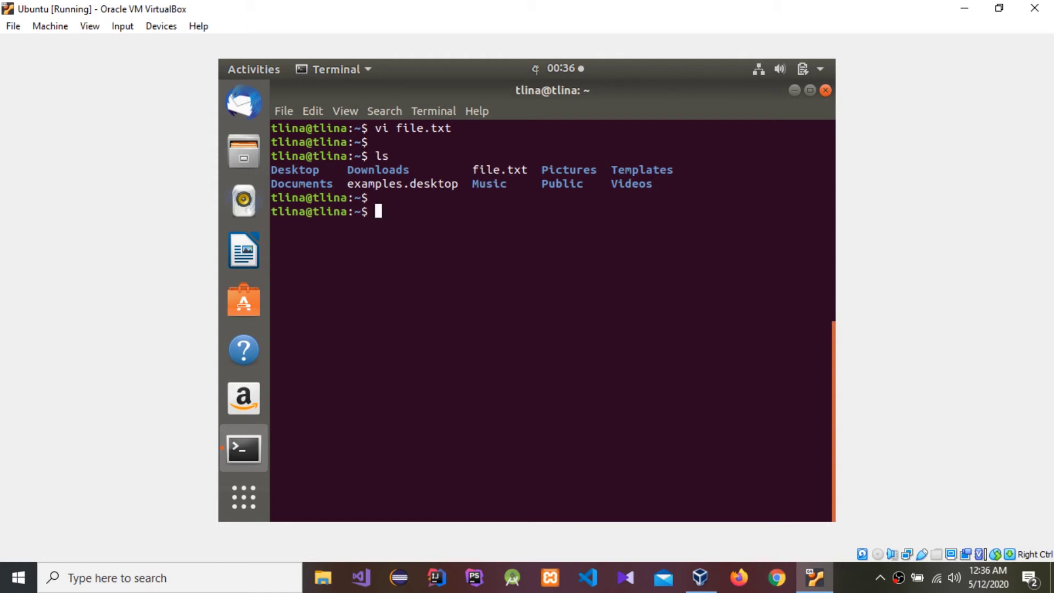
type("rm ")
type("-r ")
type("file.tx")
type("t")
- Delete file.txt with rm -r, rerun ls, and highlight file.txt in the earlier listing
key("Return")
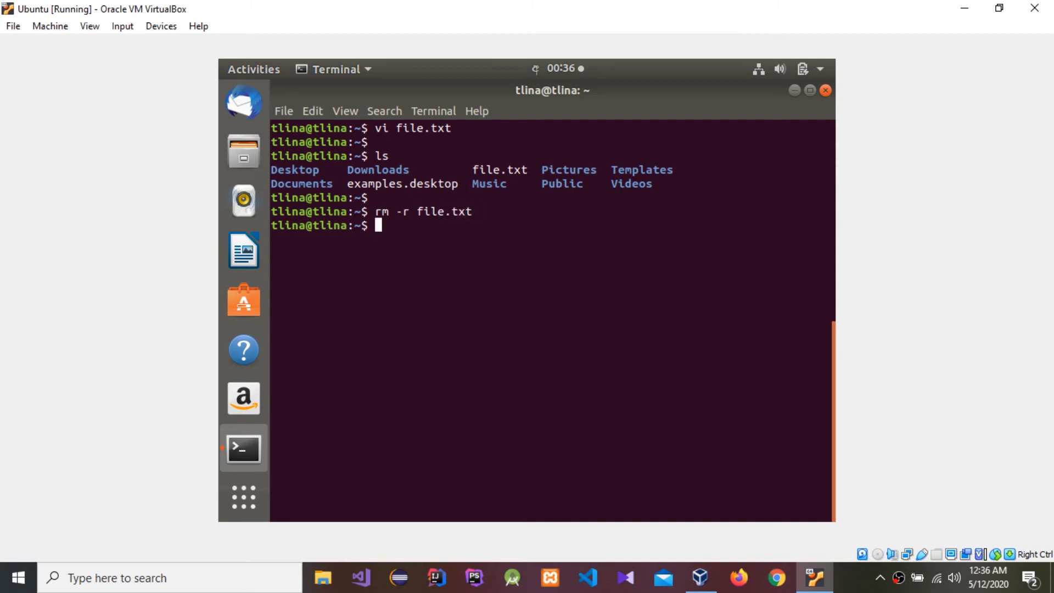
key("Return")
type("ls")
key("Return")
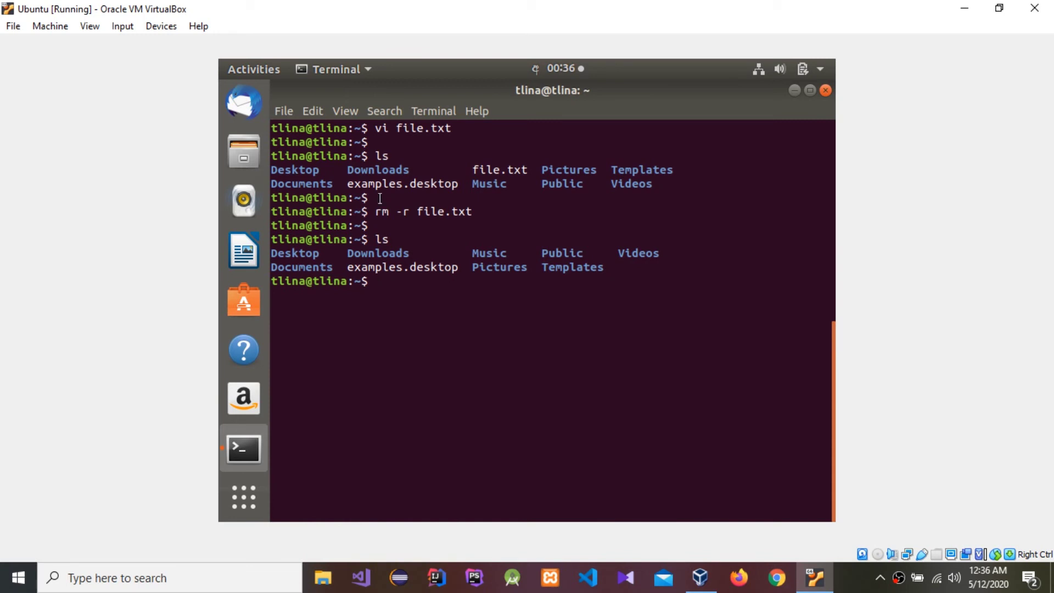
double_click(474, 170)
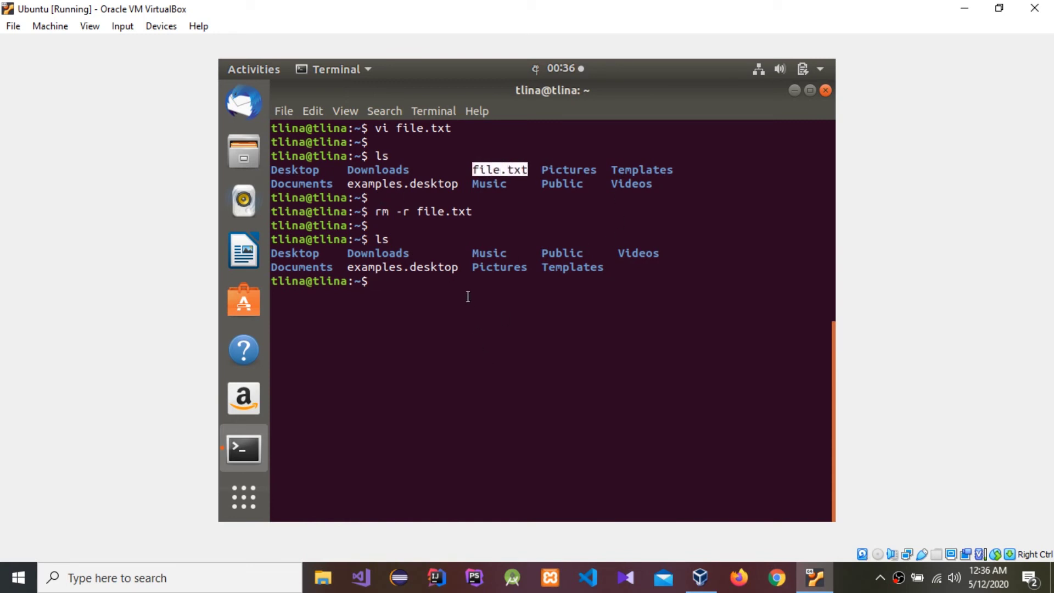